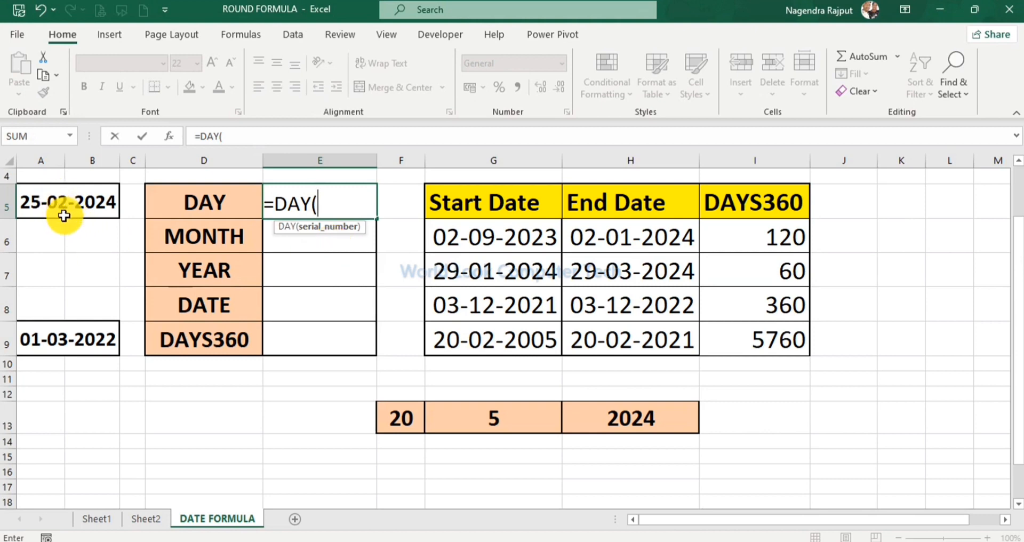
Complete the DAY formula in E5 with the date in A5, and enter =MONTH(A5) in E6
click(54, 202)
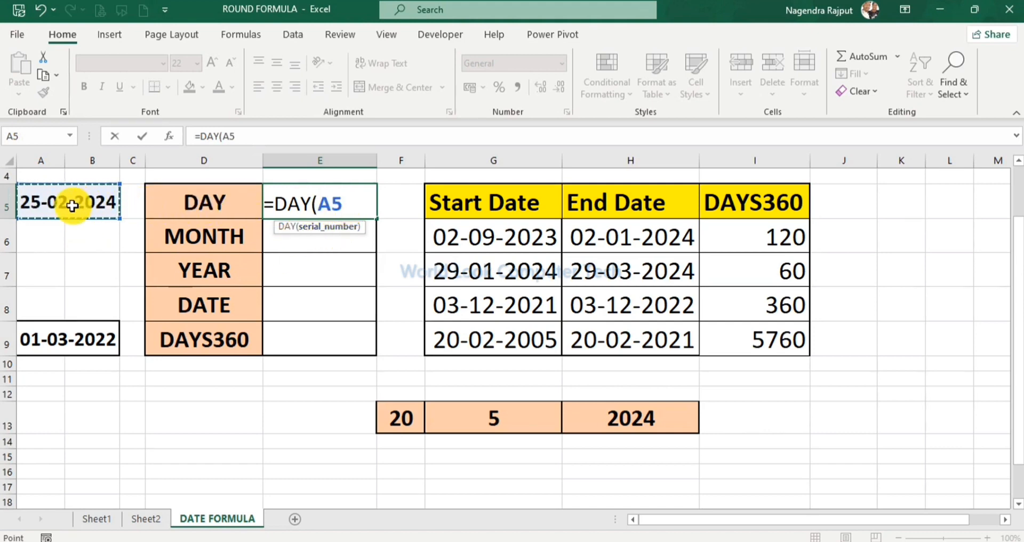
key(Return)
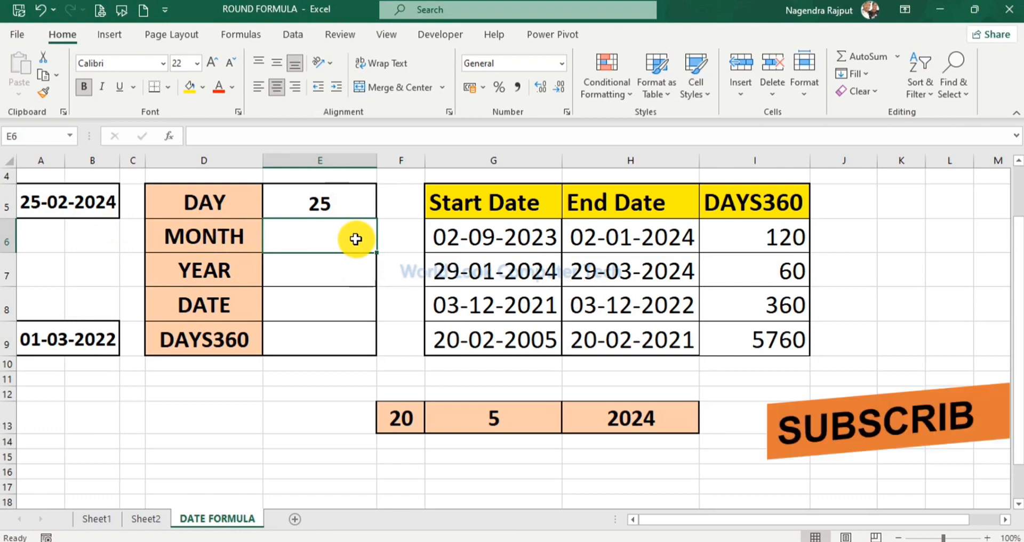
text(=mon)
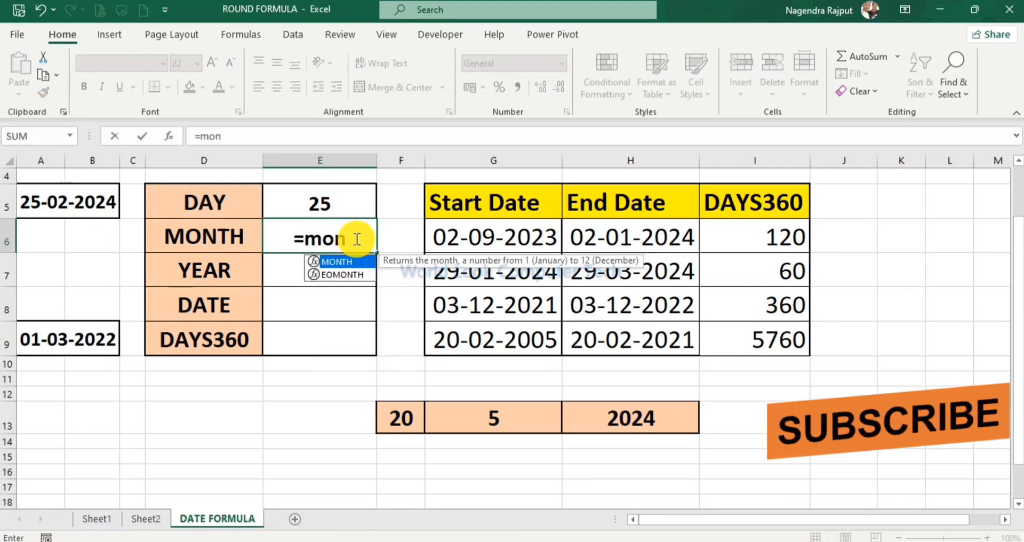
key(Tab)
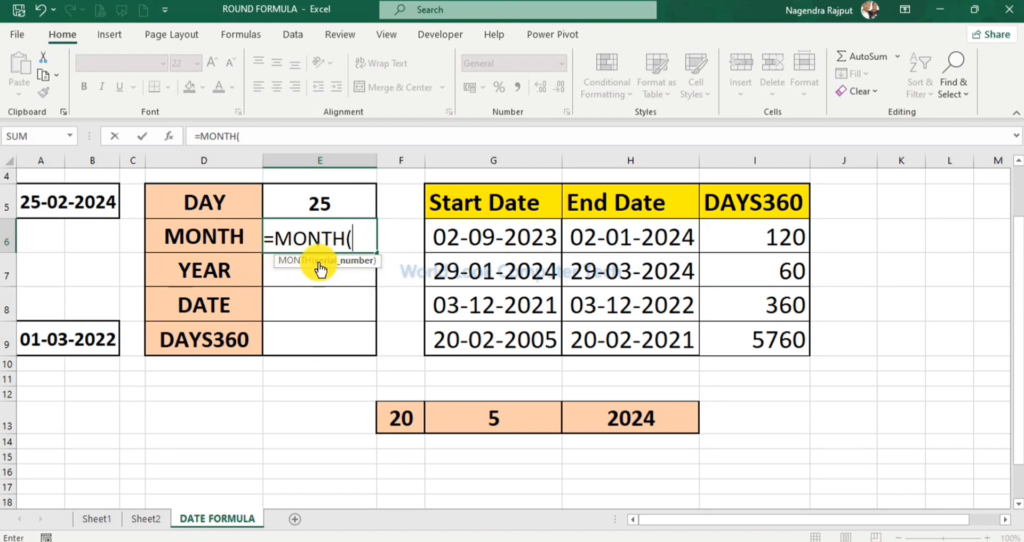
click(35, 204)
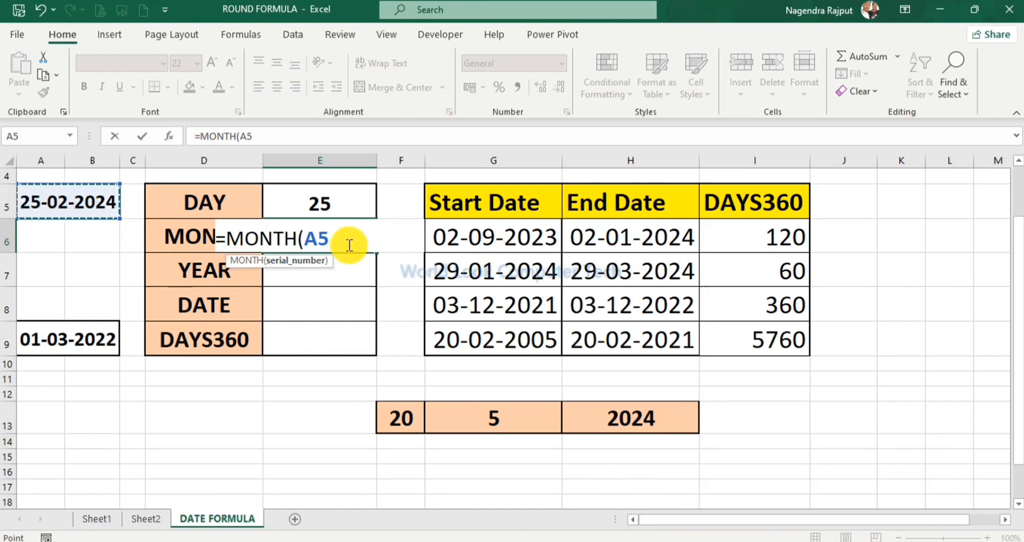
text())
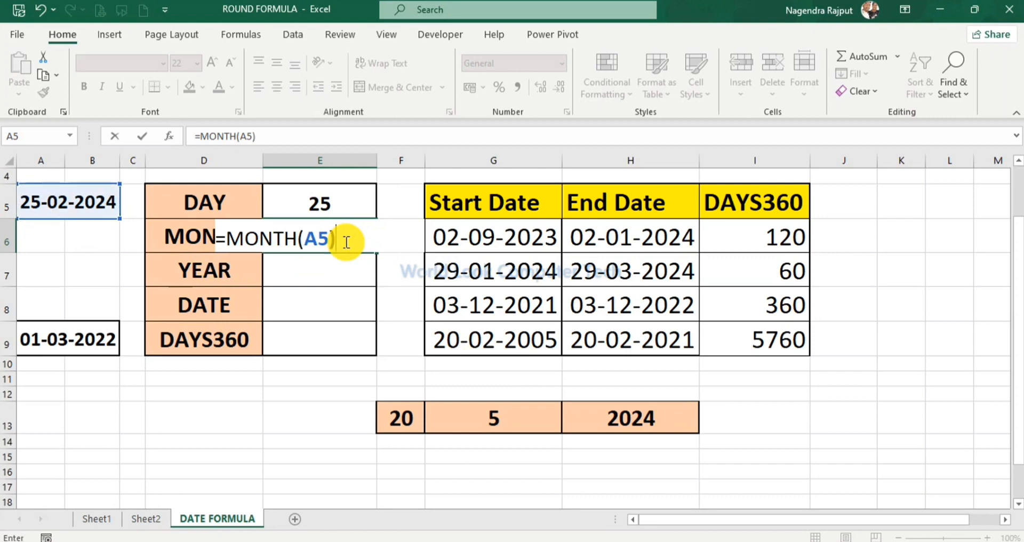
key(Return)
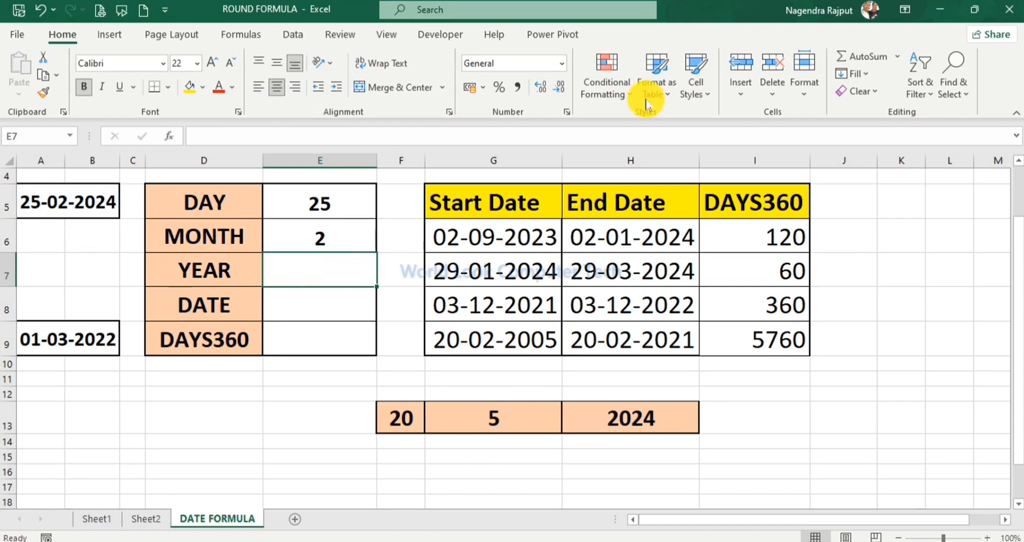
Enter a YEAR formula in E7 that extracts the year from the date in A9
click(246, 277)
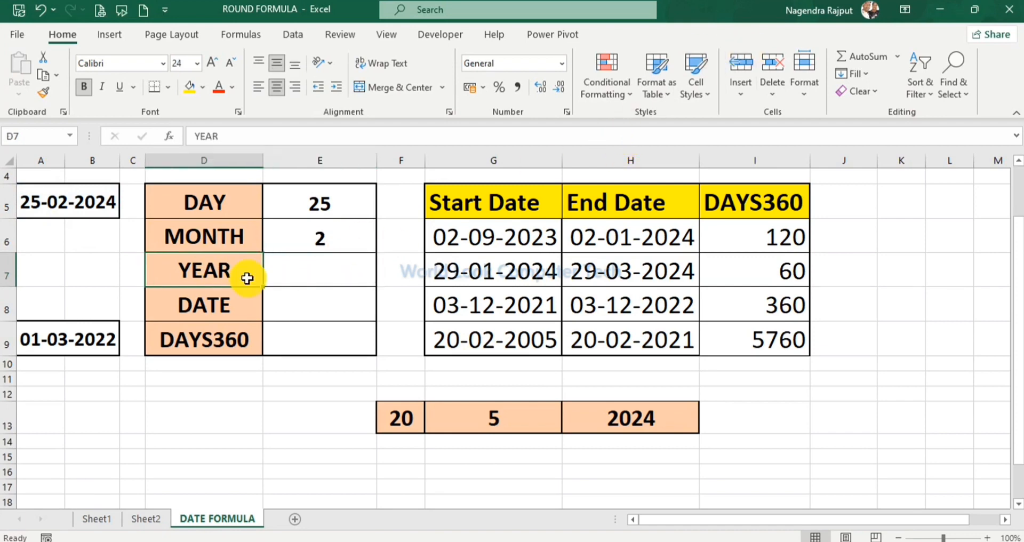
click(315, 271)
text(=YEAR()
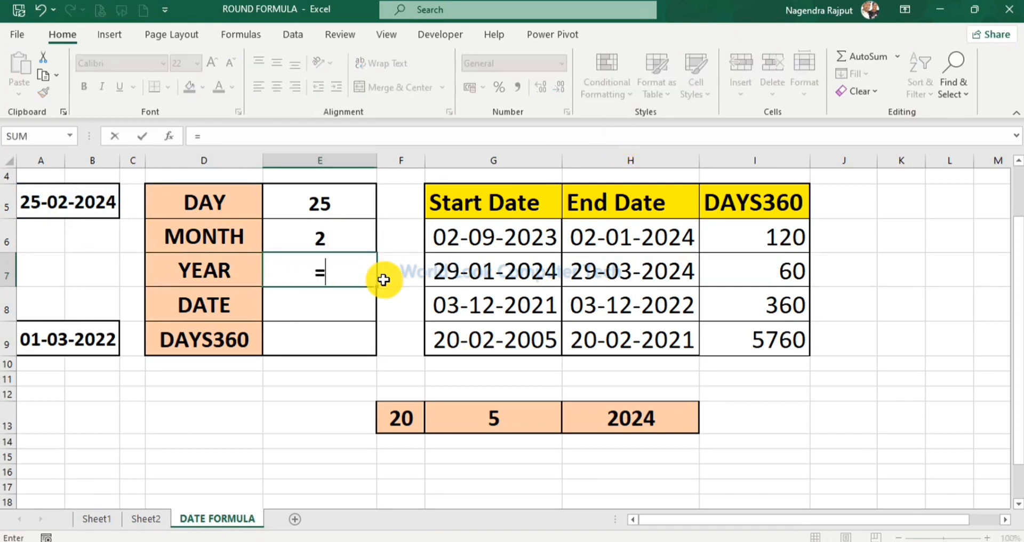
click(37, 340)
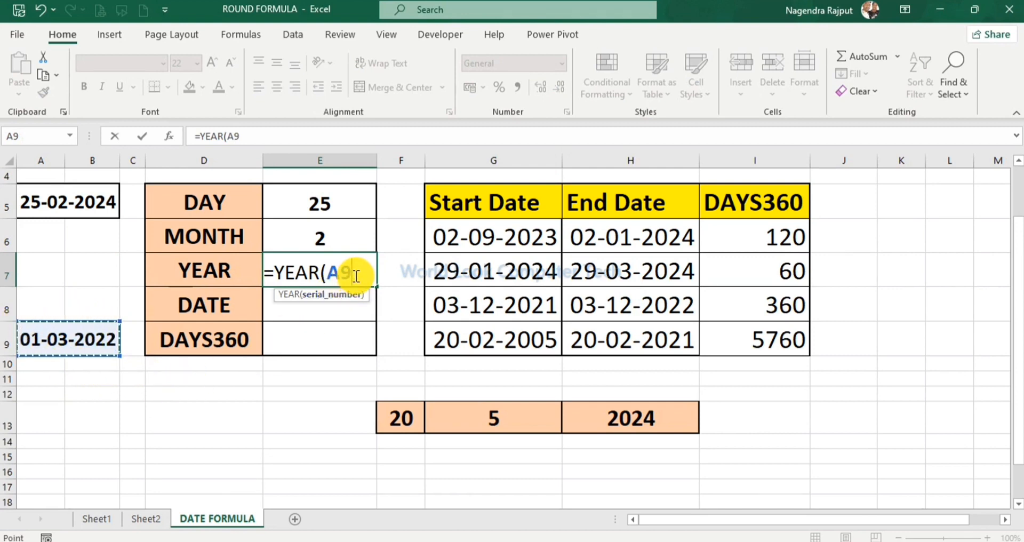
key(Return)
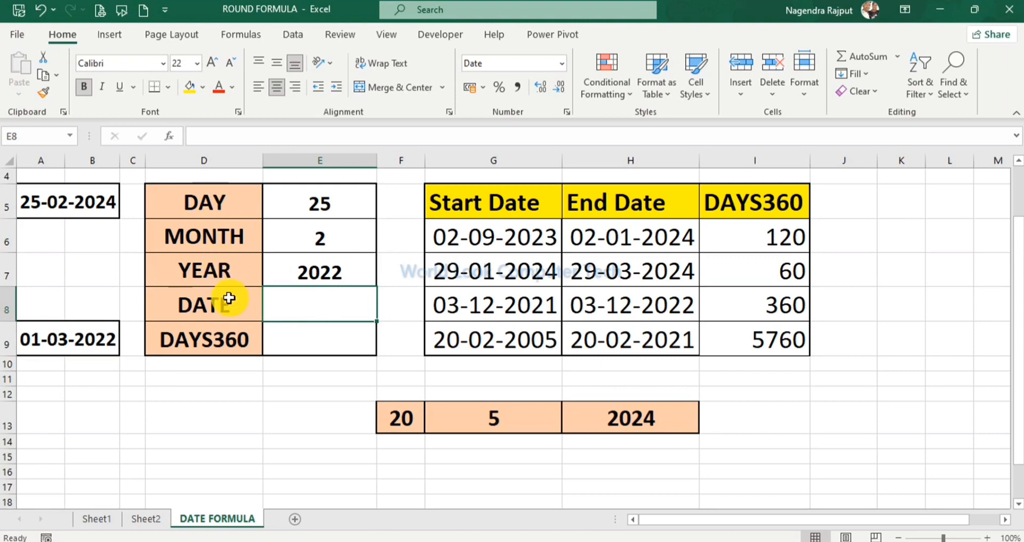
Build a date in E8 from the year, month and day cells with =DATE(H13,G13,F13)
click(307, 311)
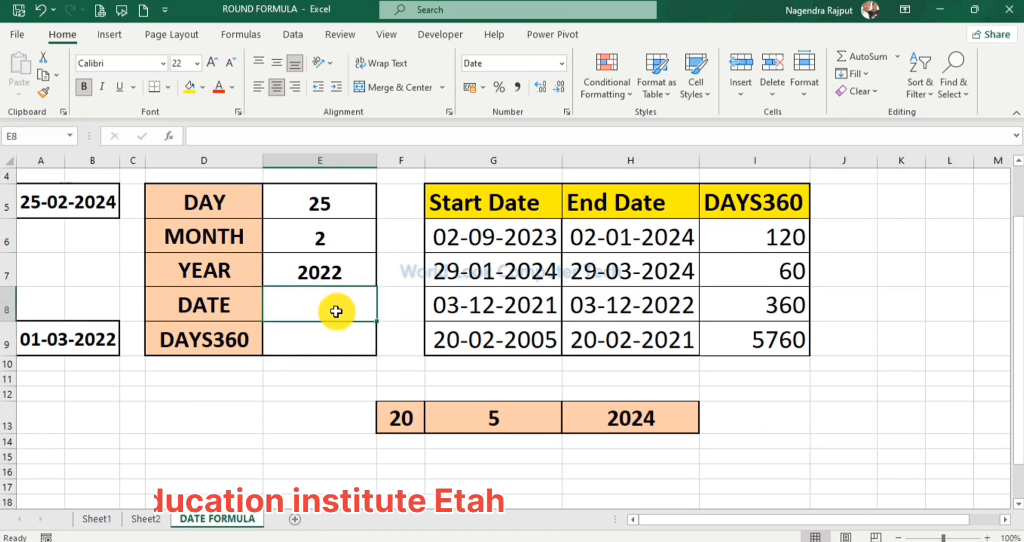
text(=)
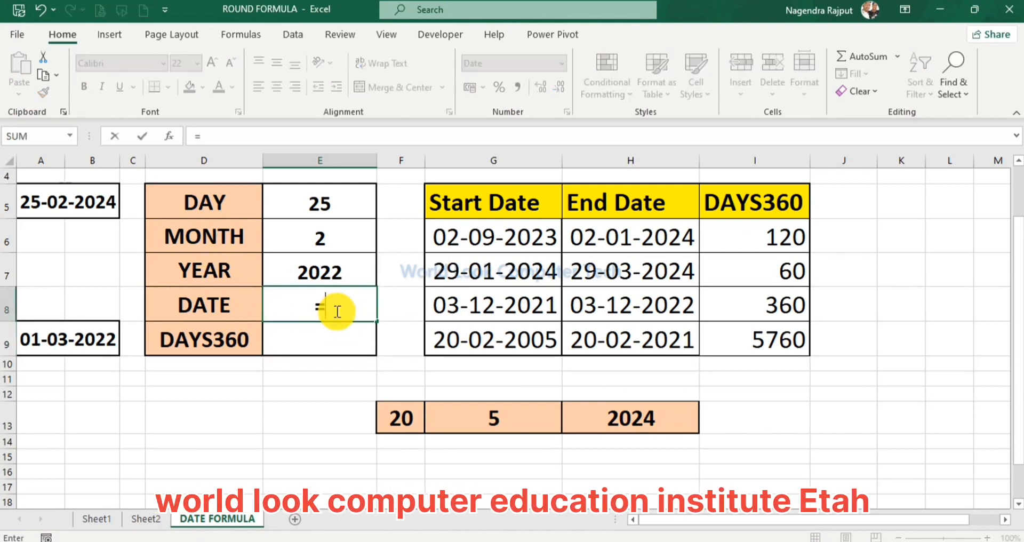
text(date)
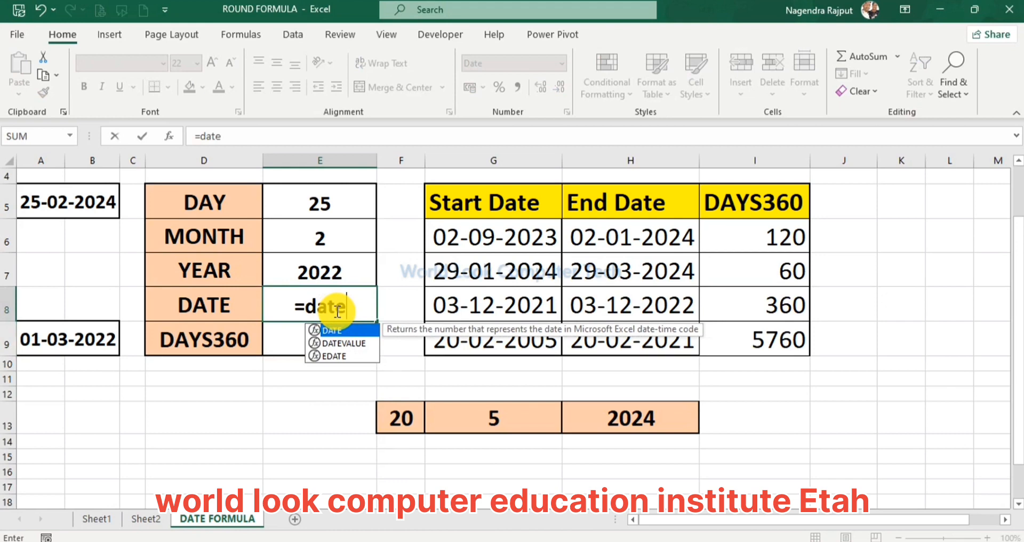
key(Tab)
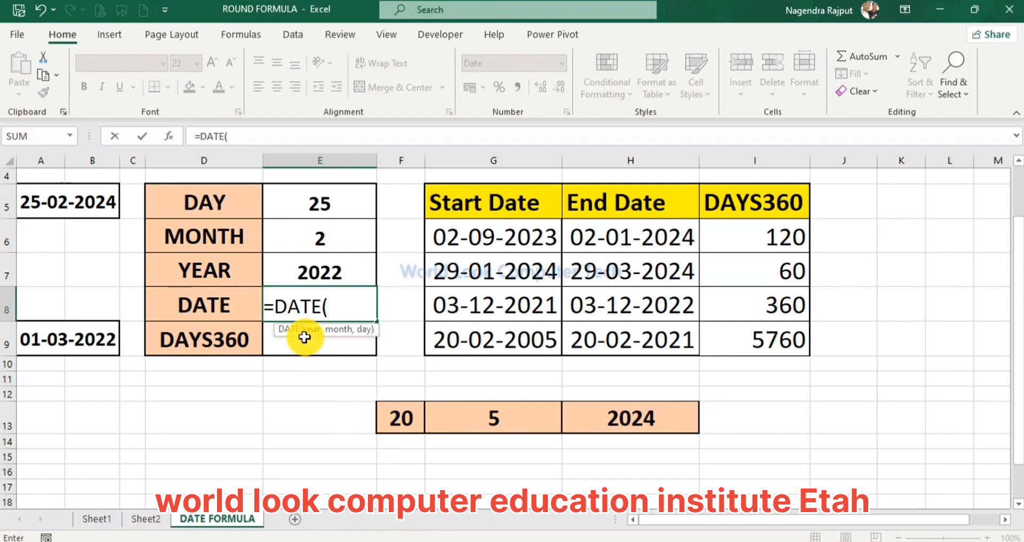
click(647, 417)
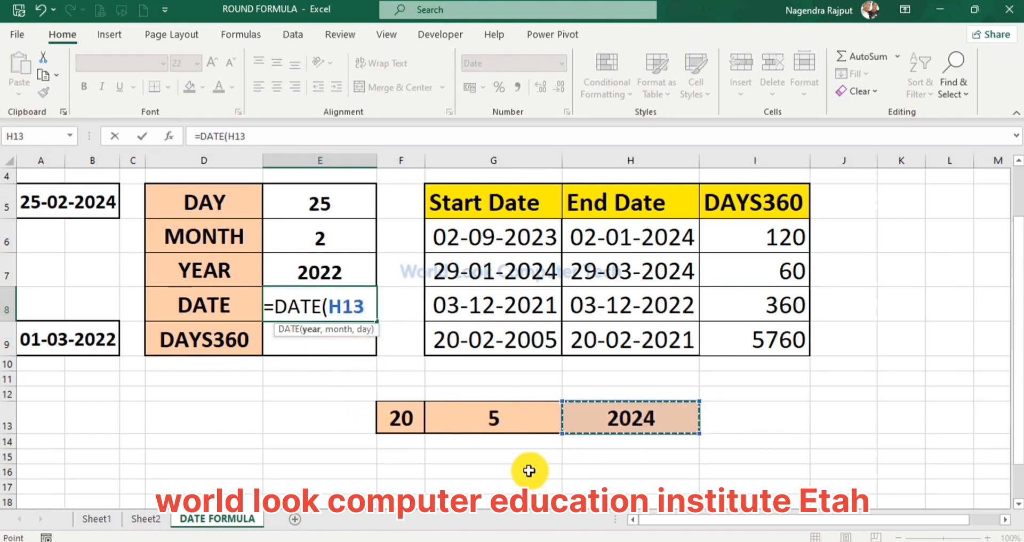
text(,)
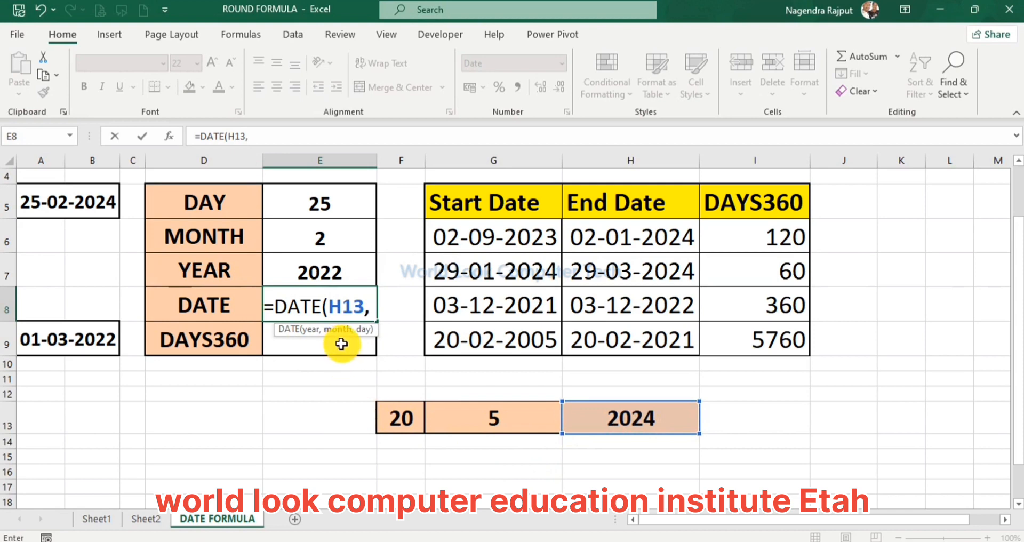
click(497, 420)
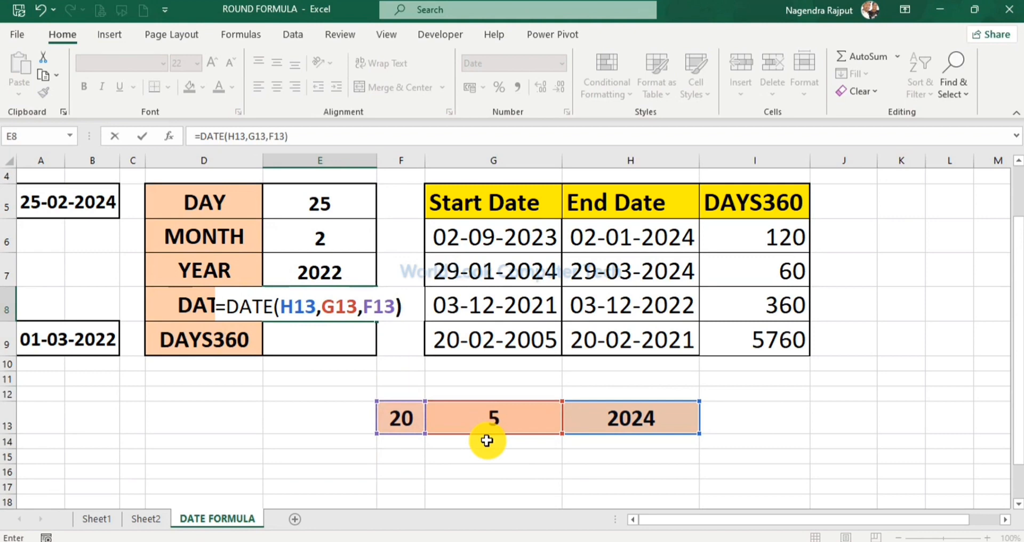
key(Return)
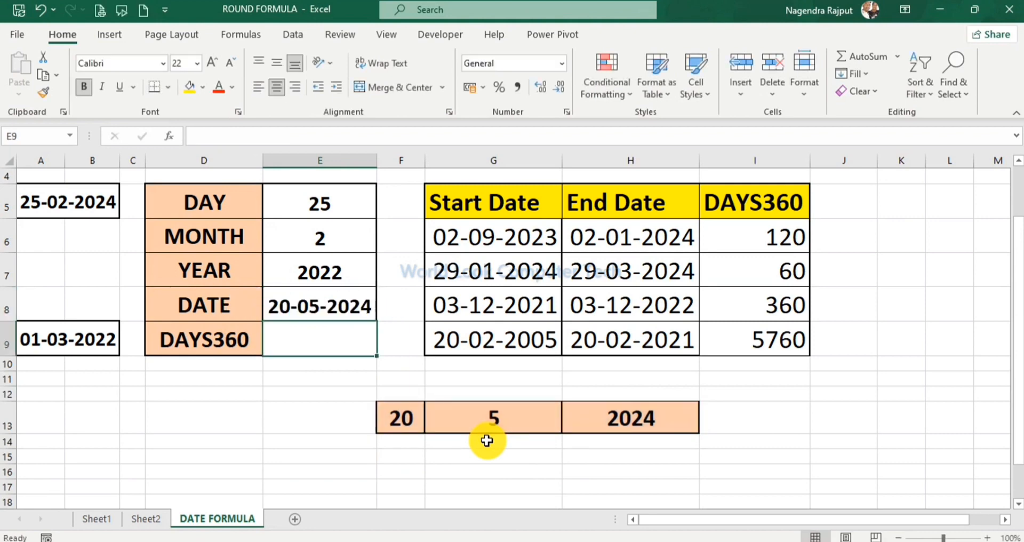
click(320, 310)
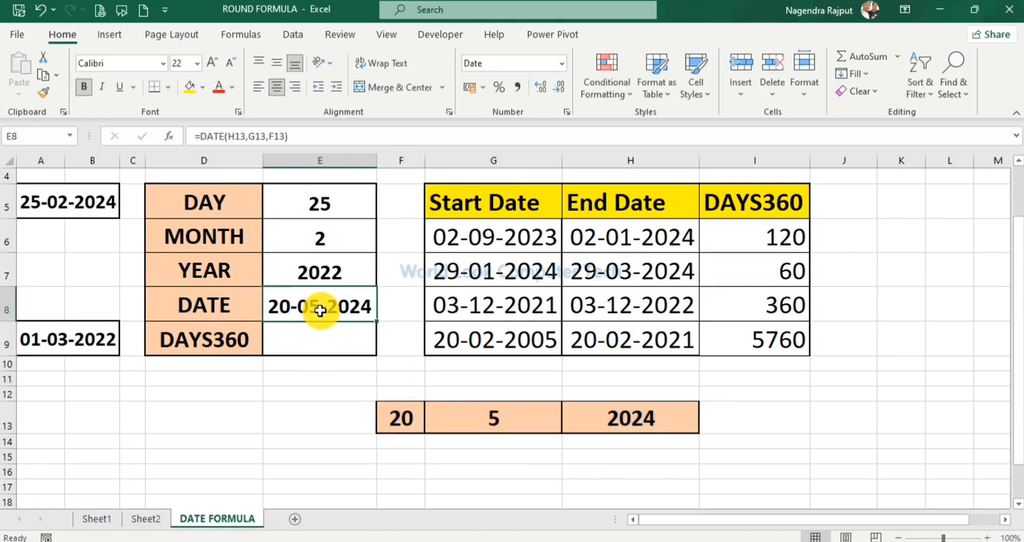
click(316, 361)
click(497, 424)
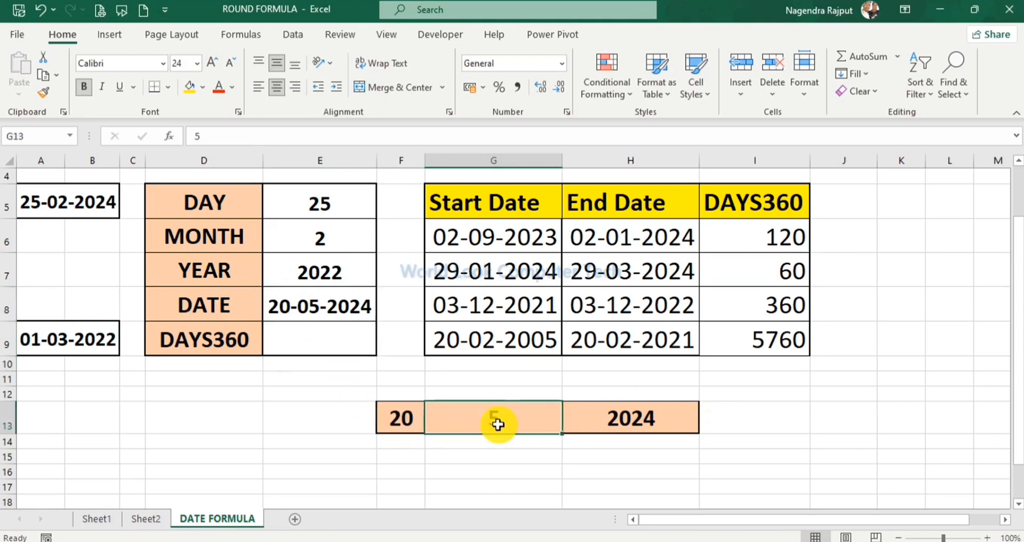
click(629, 421)
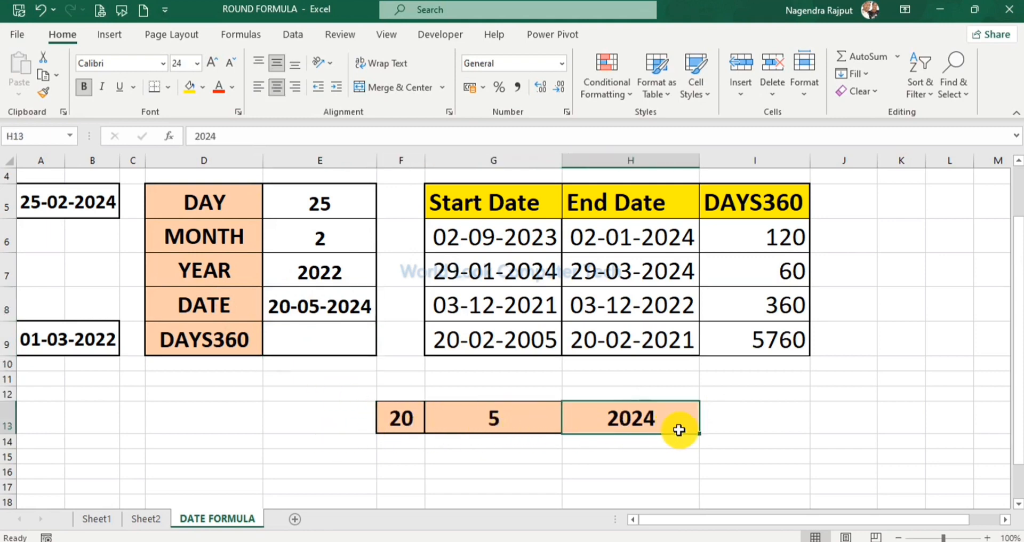
click(329, 308)
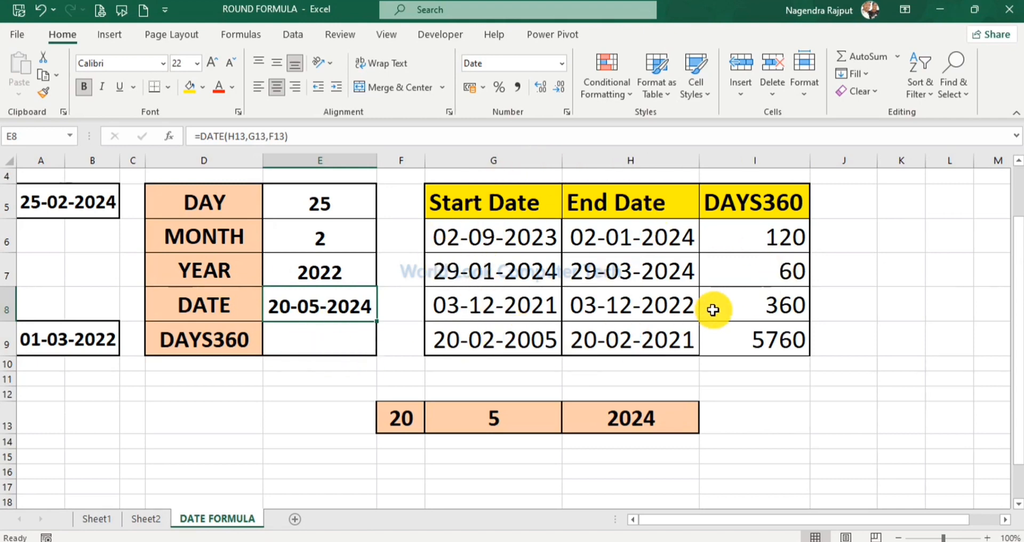
Clear the existing DAYS360 results in I6:I9 and enter =DAYS360(G6,H6) in I6
drag(736, 242, 736, 329)
key(Delete)
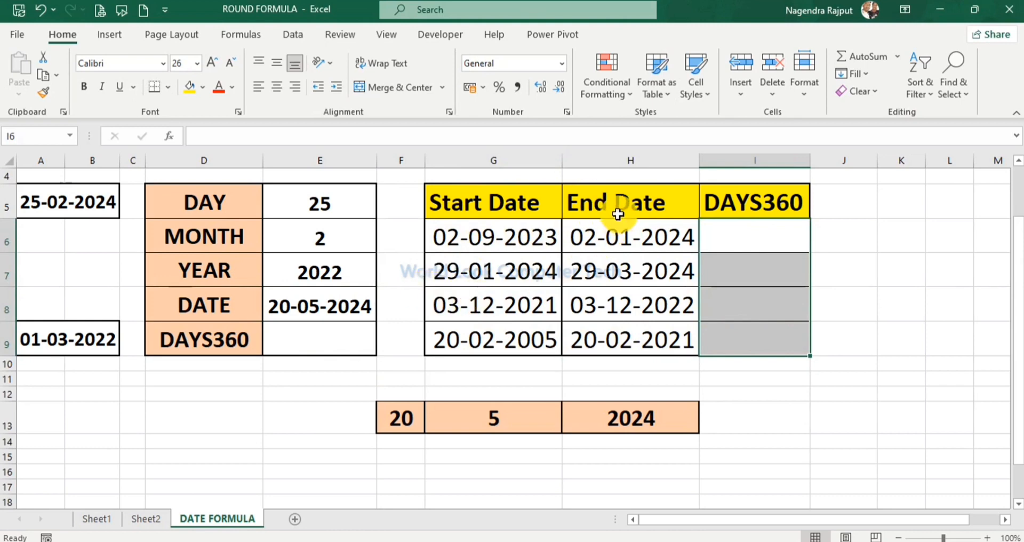
click(761, 243)
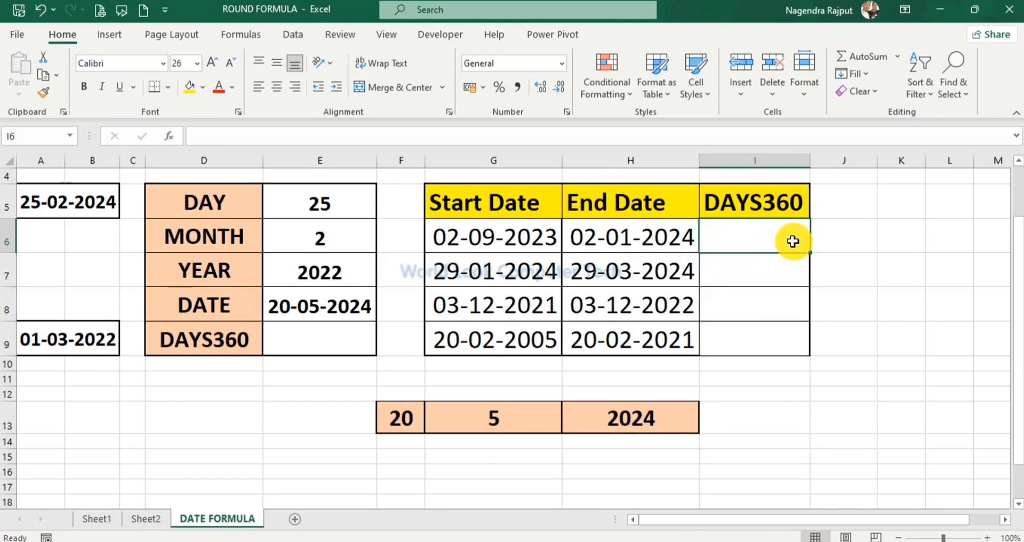
text(=DAYS360()
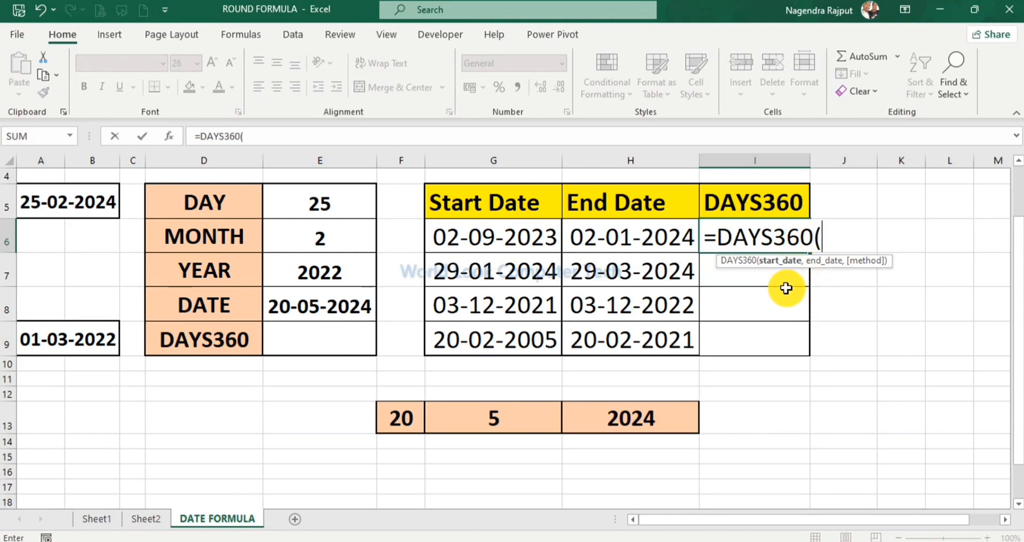
click(488, 238)
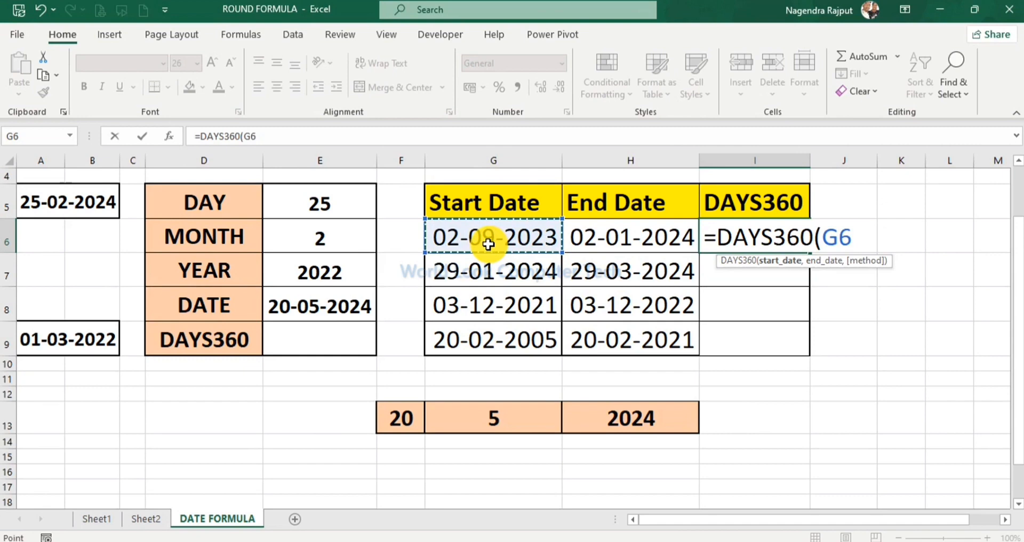
text(,)
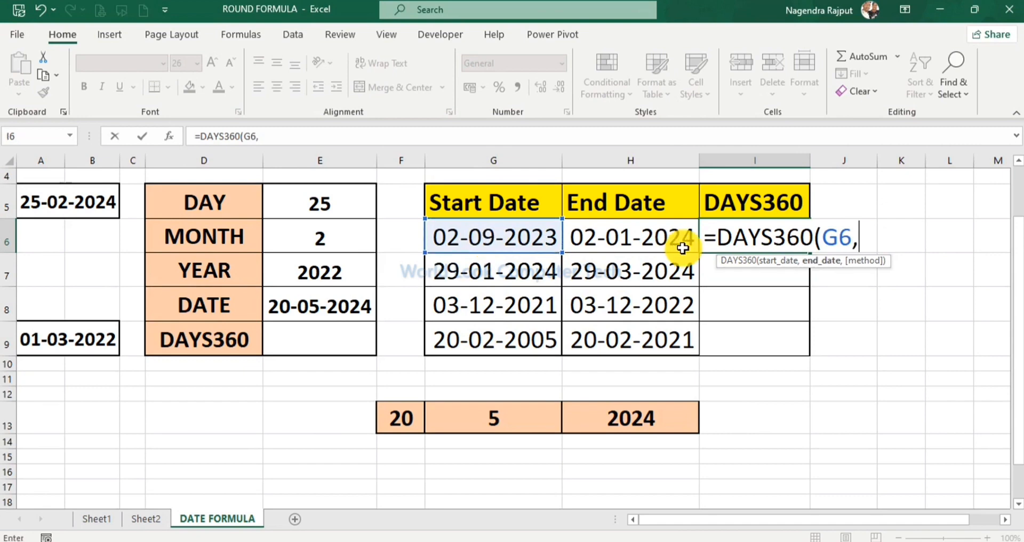
click(640, 236)
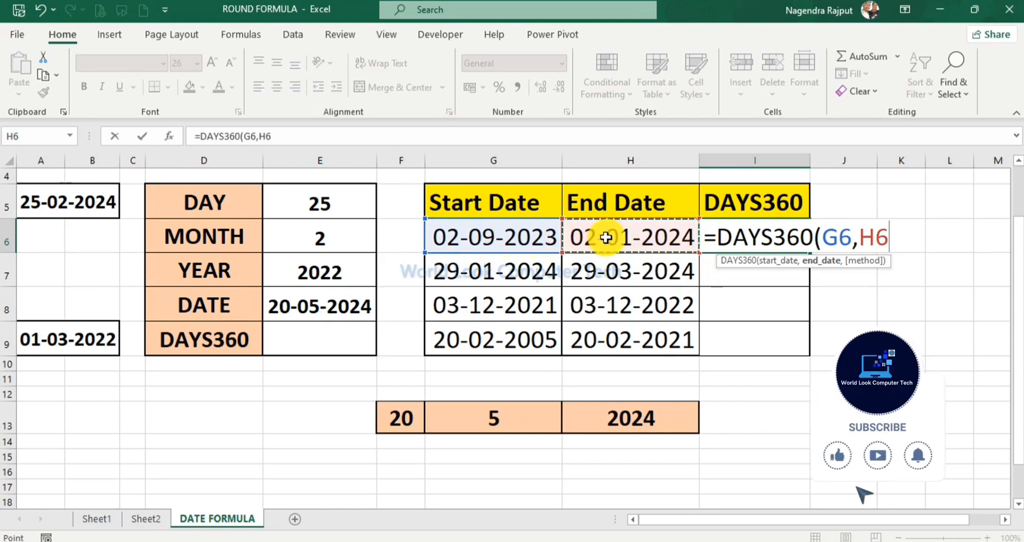
text())
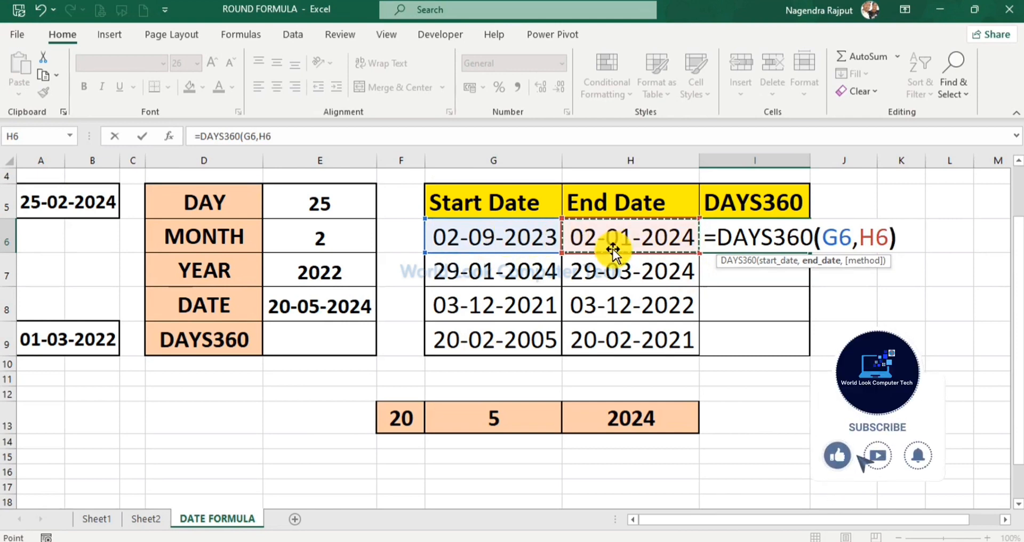
key(Return)
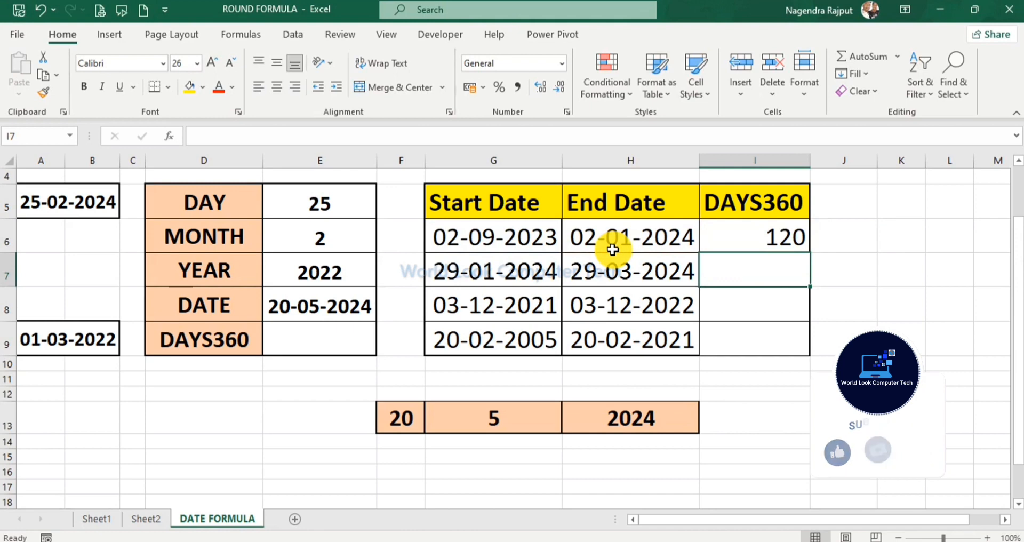
Enter =DAYS360(G7,H7) in I7 for the second pair of start and end dates
text(=DAYS360()
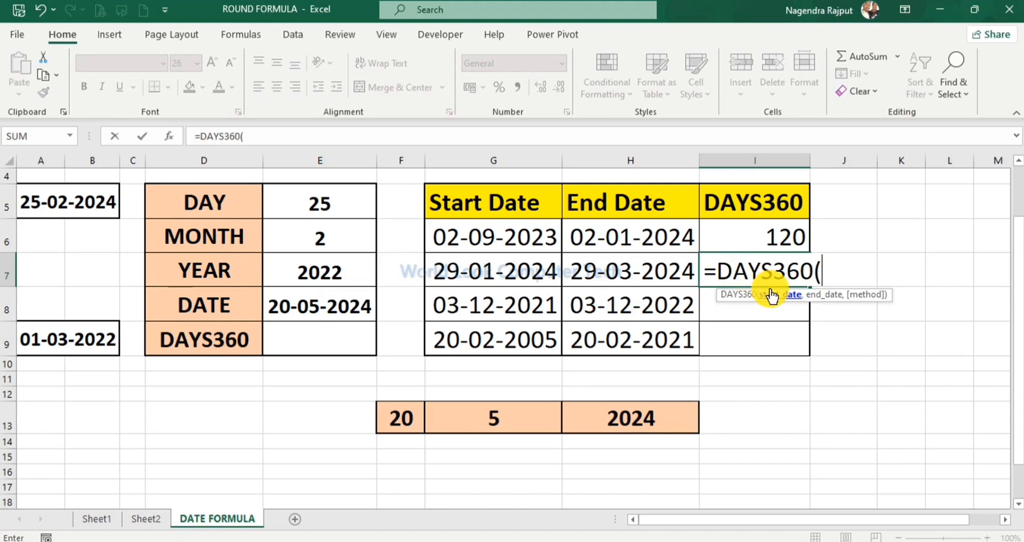
click(498, 270)
text(,)
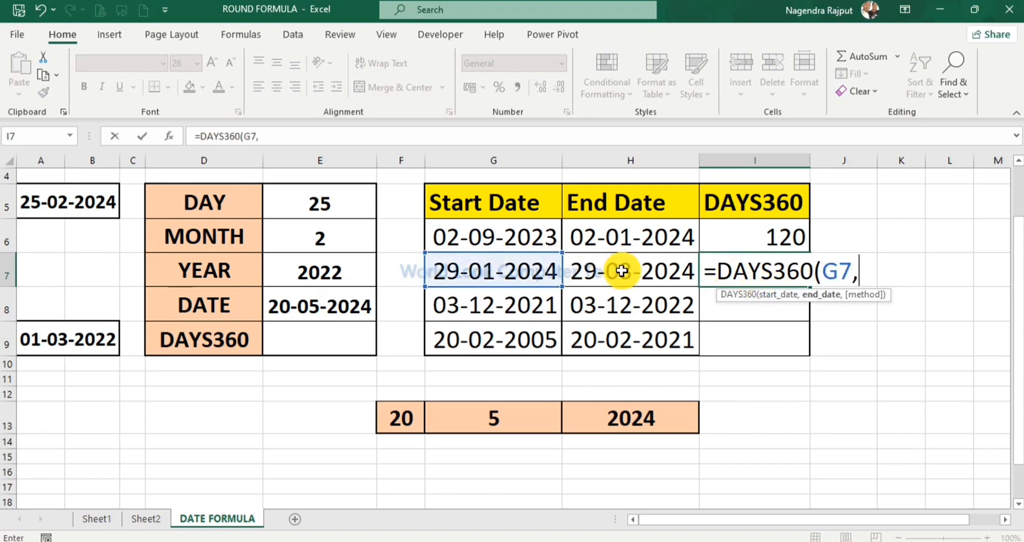
click(640, 266)
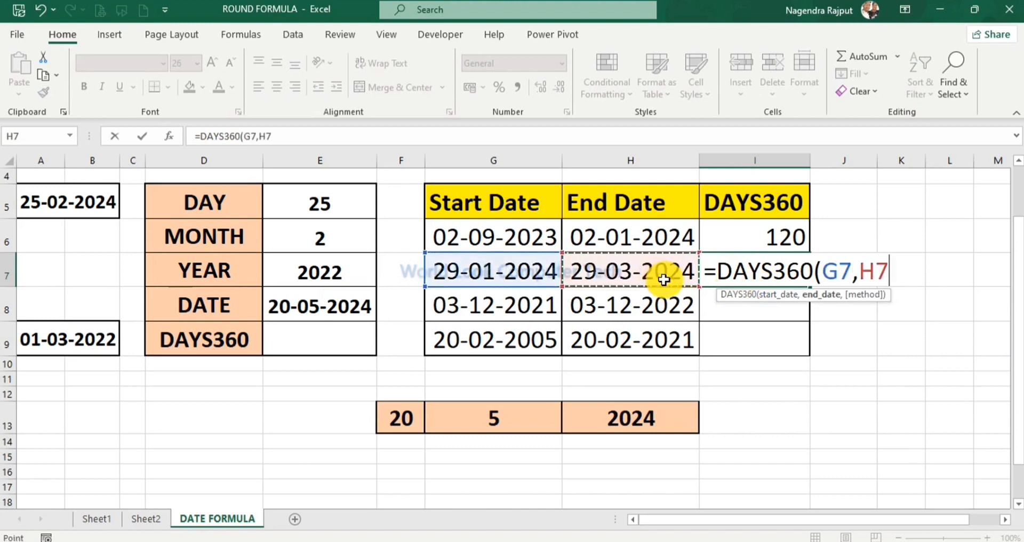
key(Return)
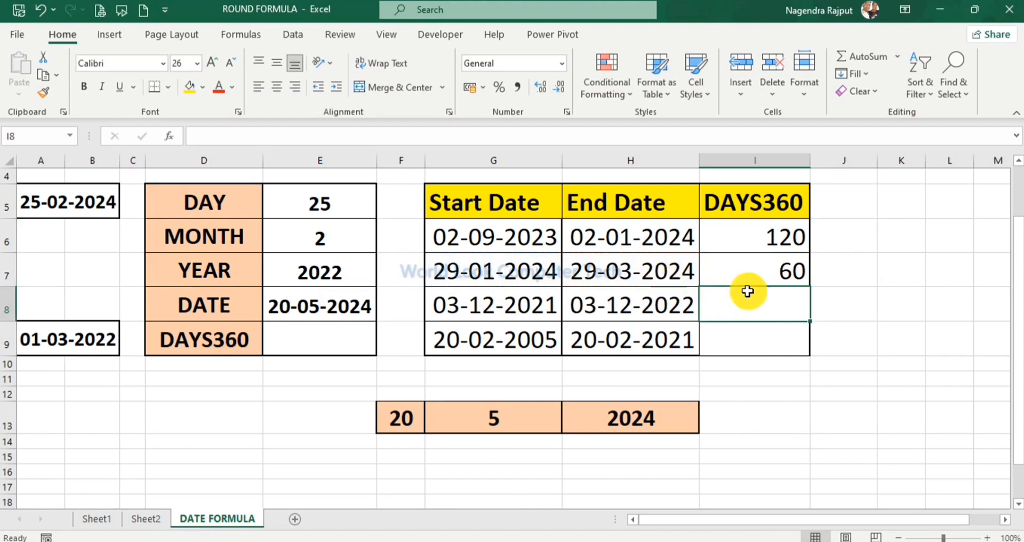
Fill the DAYS360 formula from I7 down through I9 for the remaining start and end dates
click(790, 273)
drag(808, 287, 804, 347)
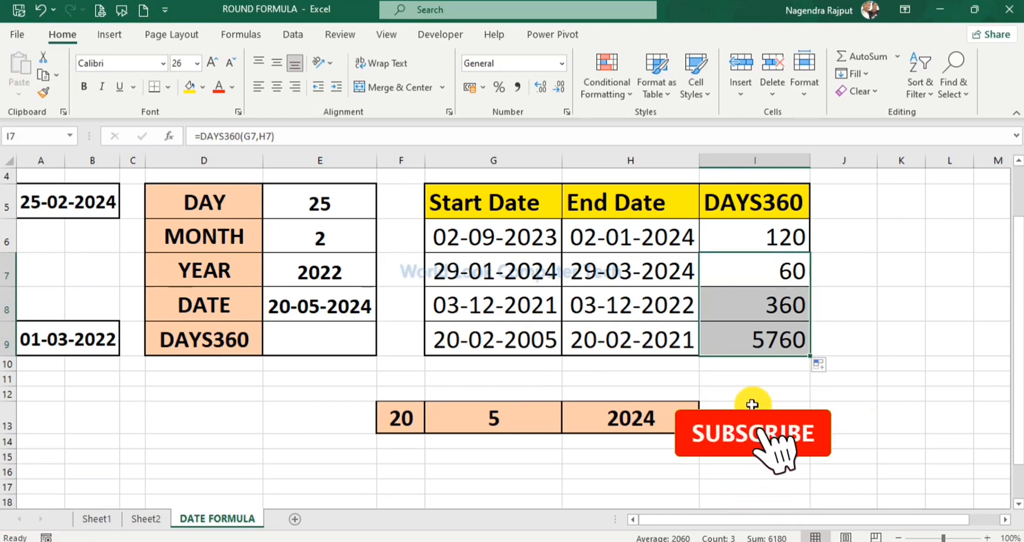
Enter a DAY formula in F5 that extracts the day from the end date in H6
click(401, 202)
text(=day)
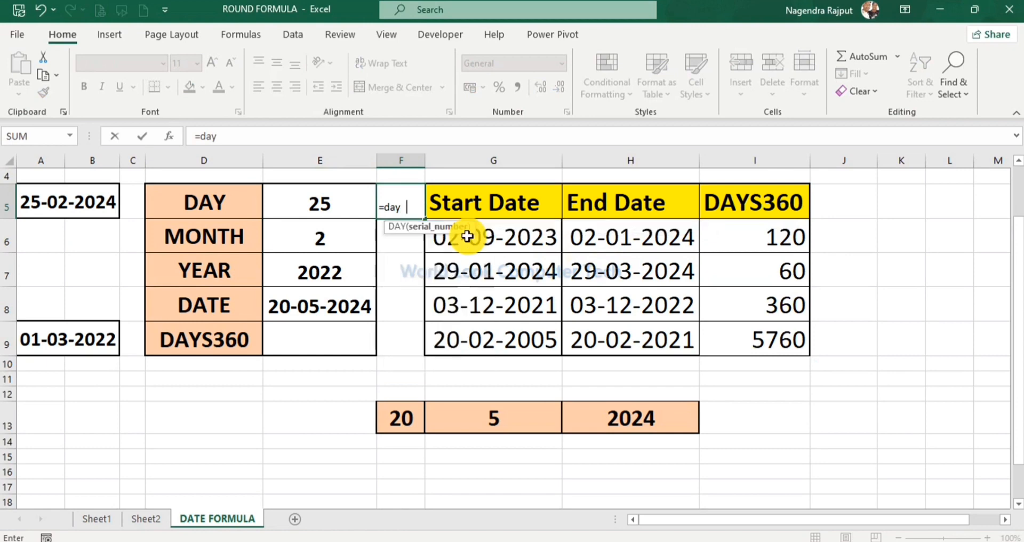
key(Tab)
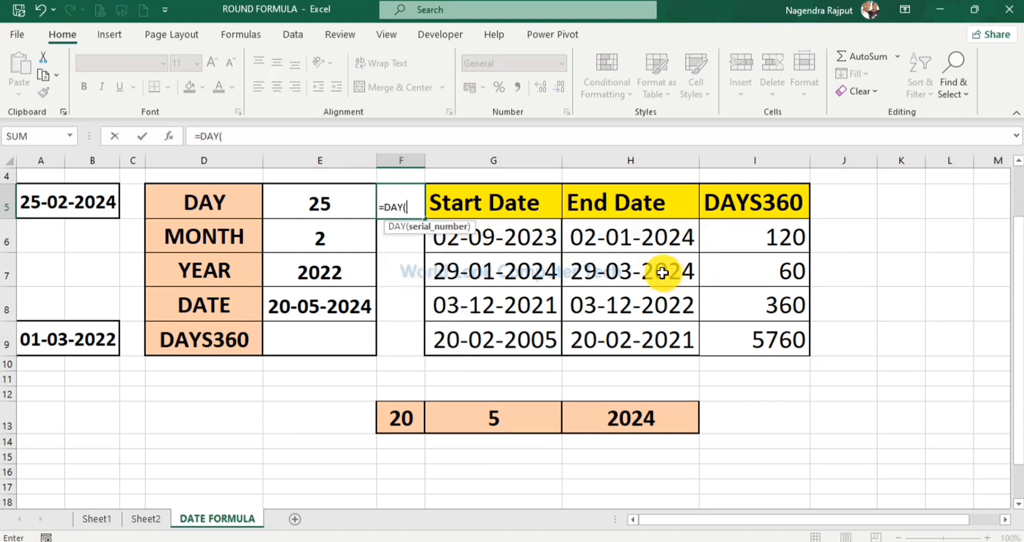
click(651, 248)
key(Return)
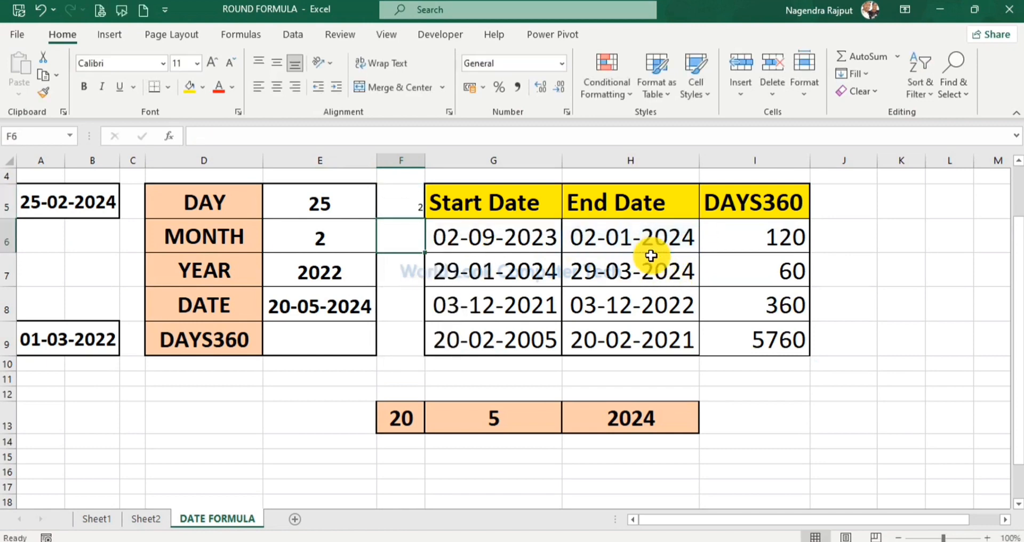
Apply the bold, centred, bordered 22 pt formatting of the column E results to F5:F9
click(398, 205)
click(320, 200)
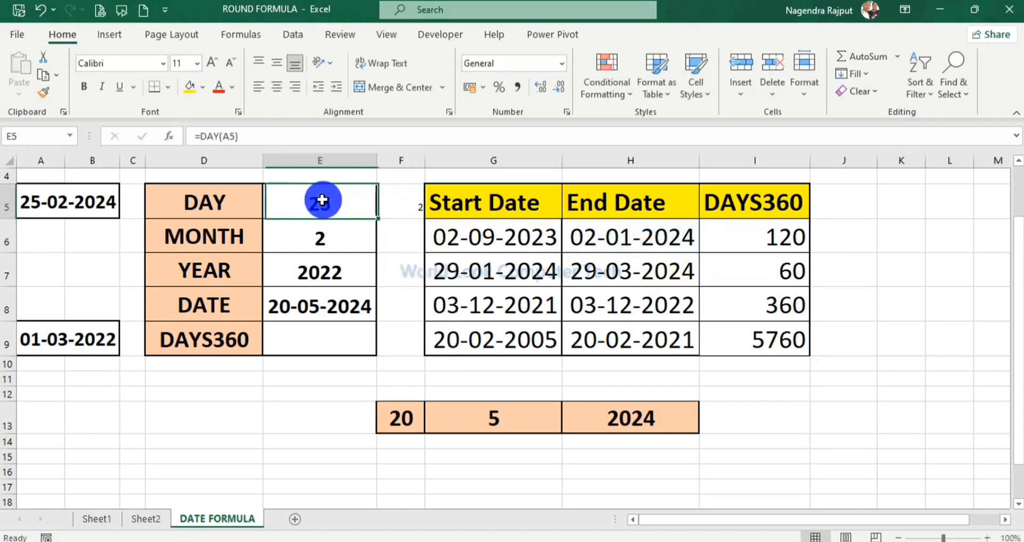
click(422, 243)
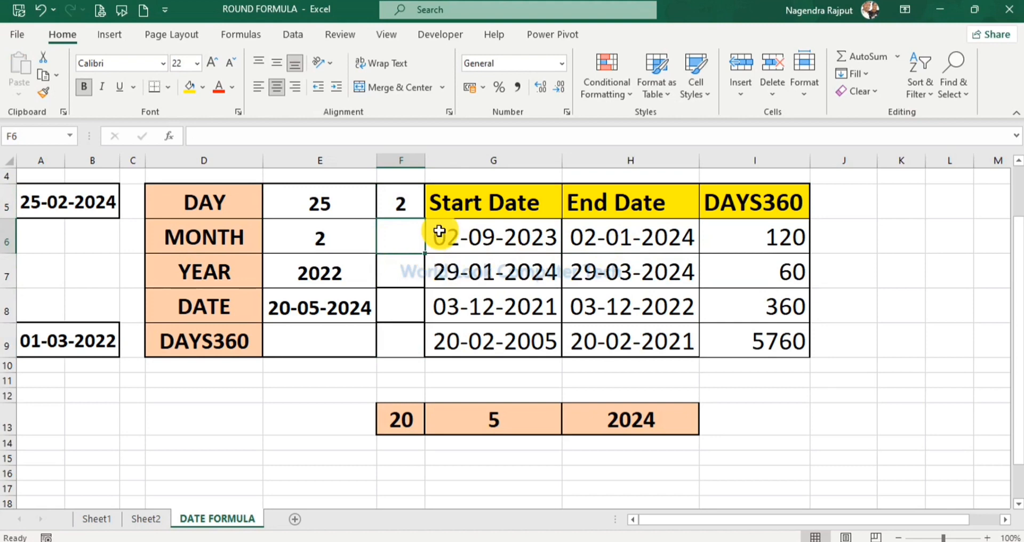
Enter a MONTH formula in F6 that extracts the month from the start date in G8
text(=month)
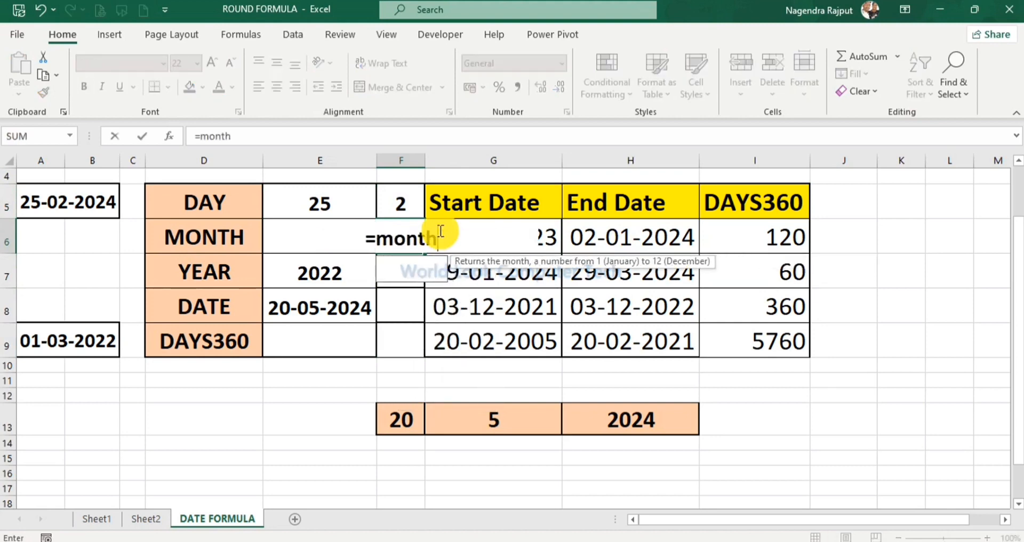
key(Tab)
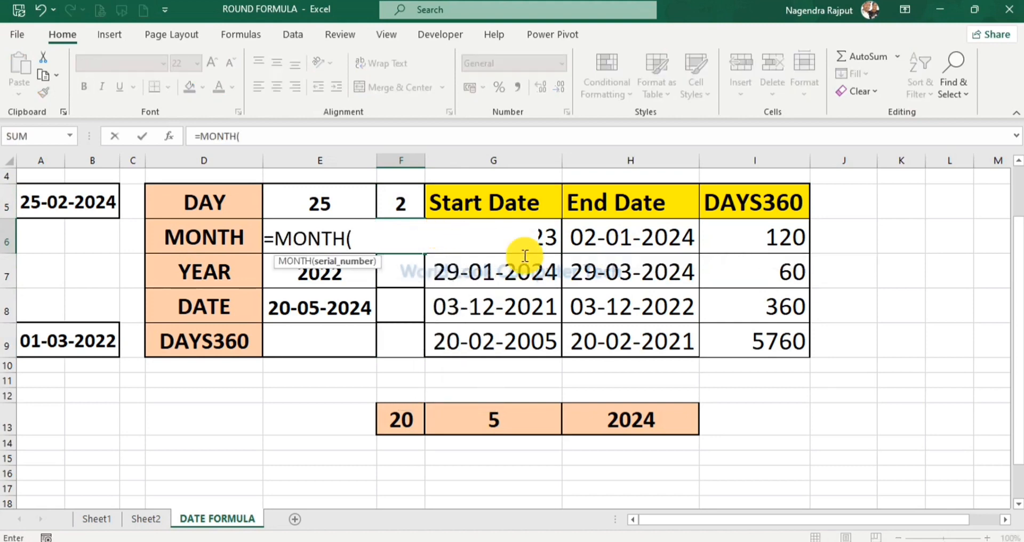
click(517, 306)
key(Return)
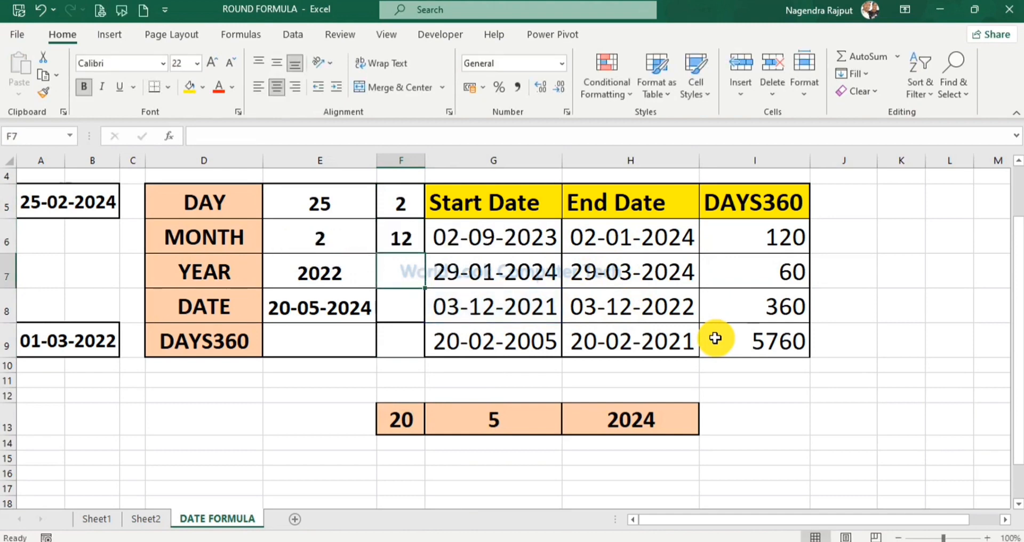